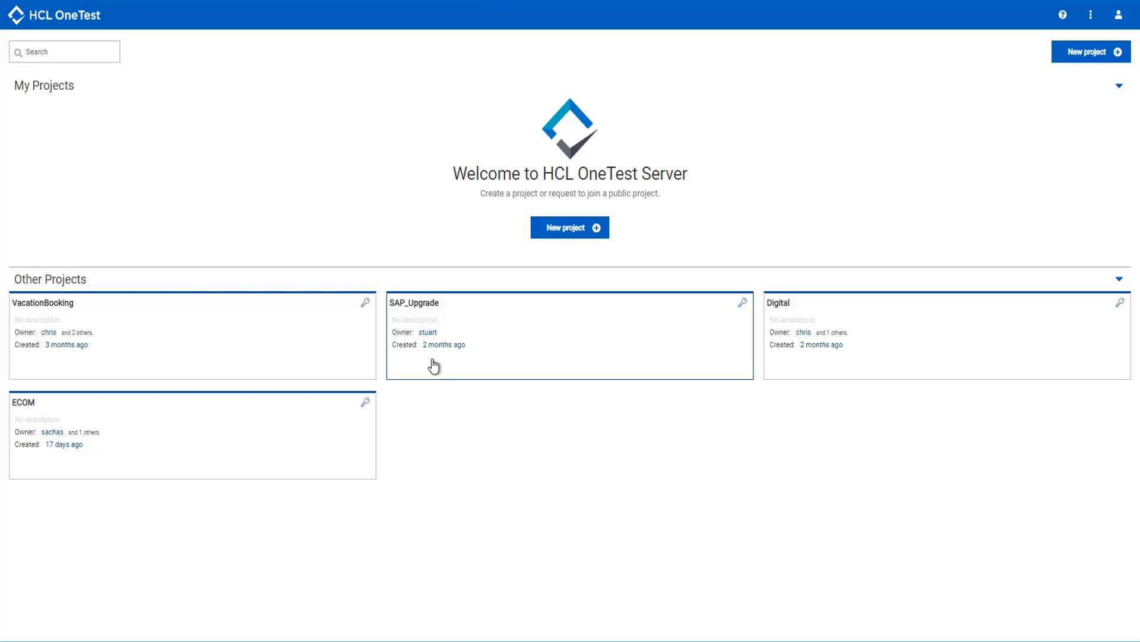
- Request membership of the VacationBooking project and confirm the request
{"action": "left_click", "coordinate": [365, 304]}
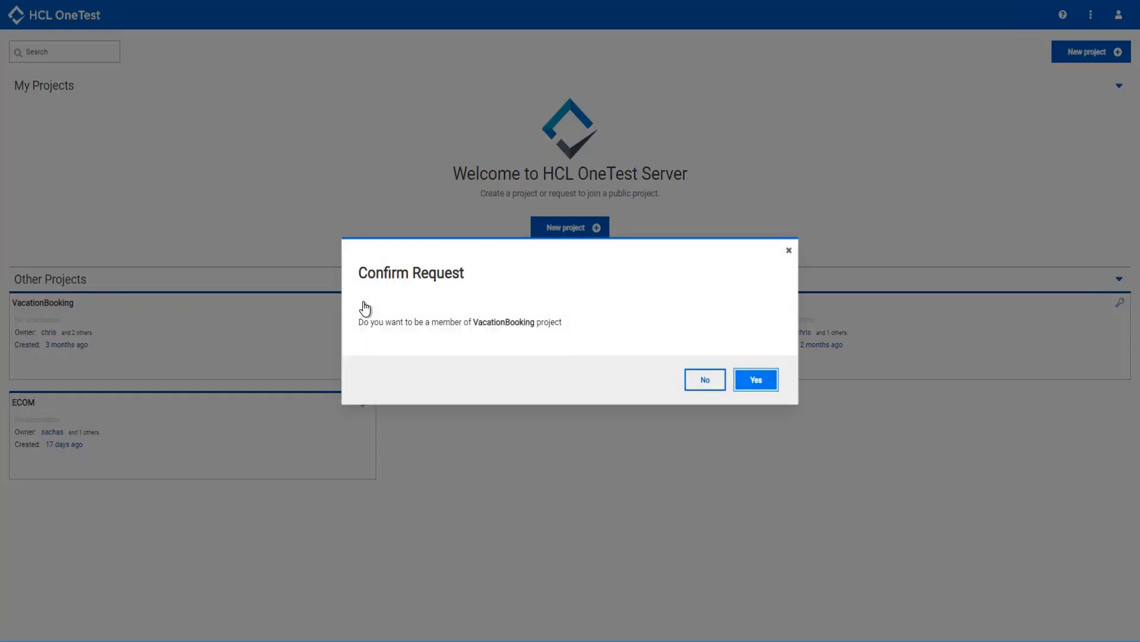
{"action": "left_click", "coordinate": [771, 387]}
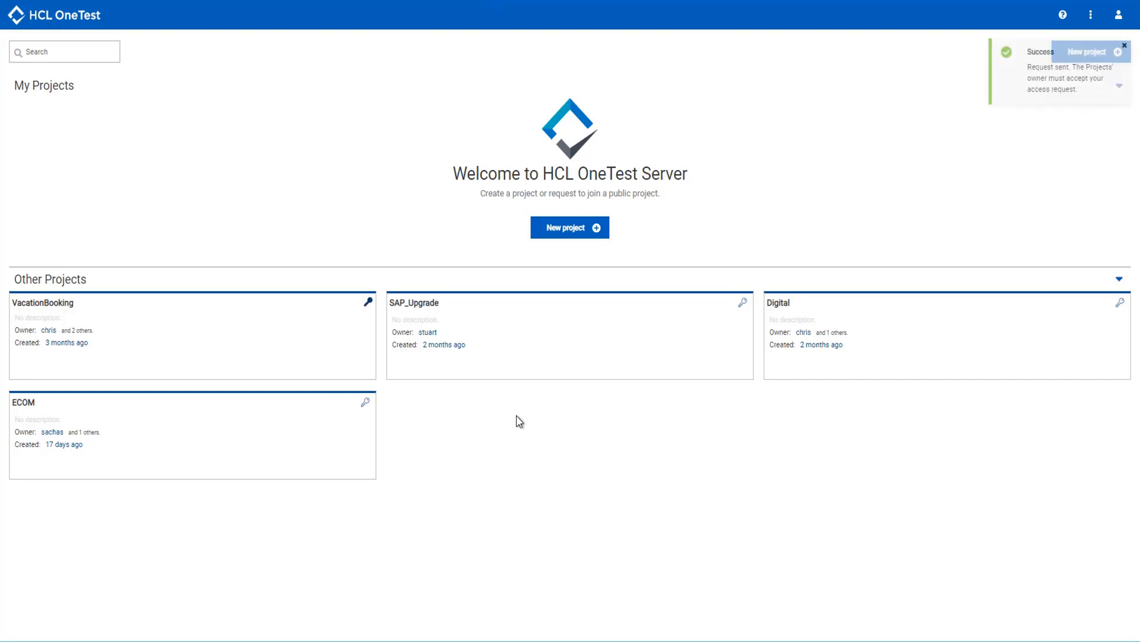
- Create a new project named MyFirstProject without a description
{"action": "left_click", "coordinate": [581, 229]}
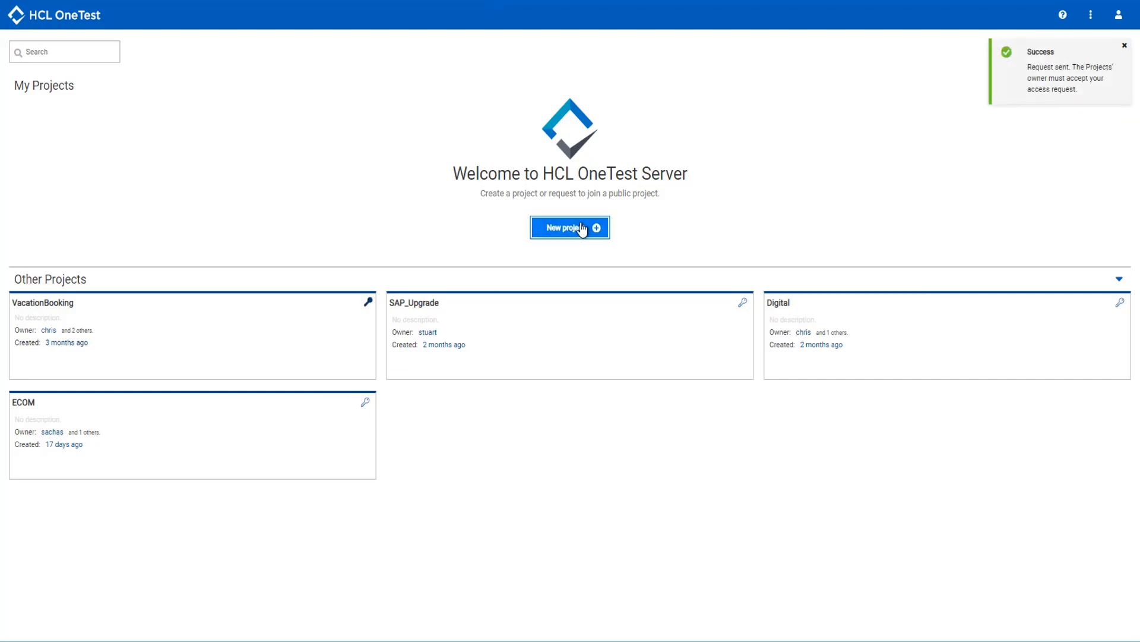
{"action": "type", "text": "M"}
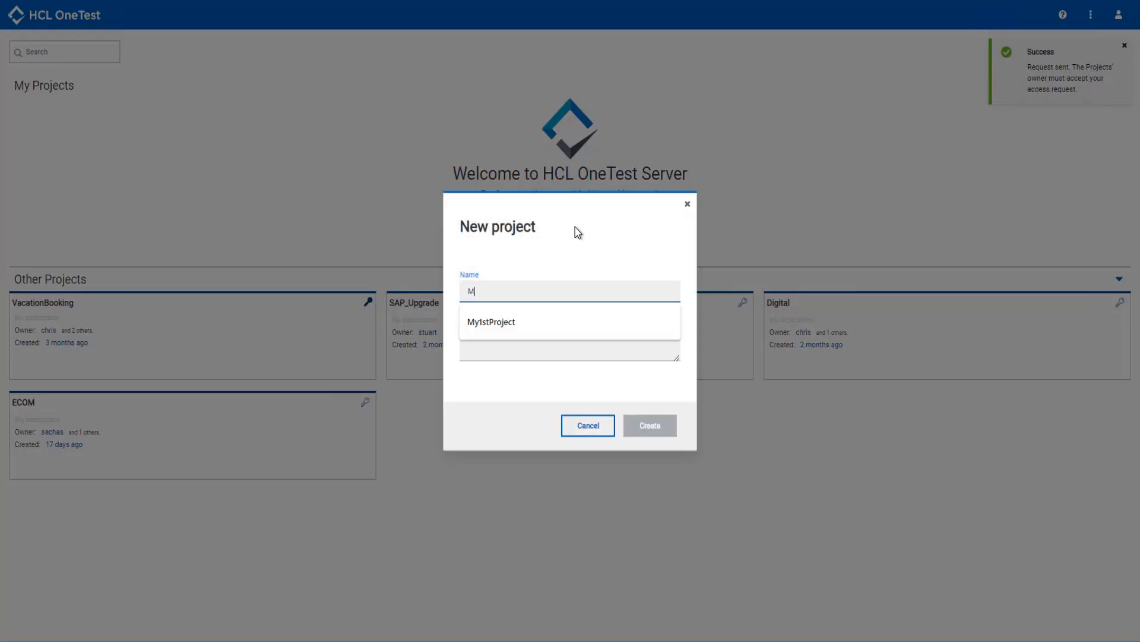
{"action": "type", "text": "yFirstProject"}
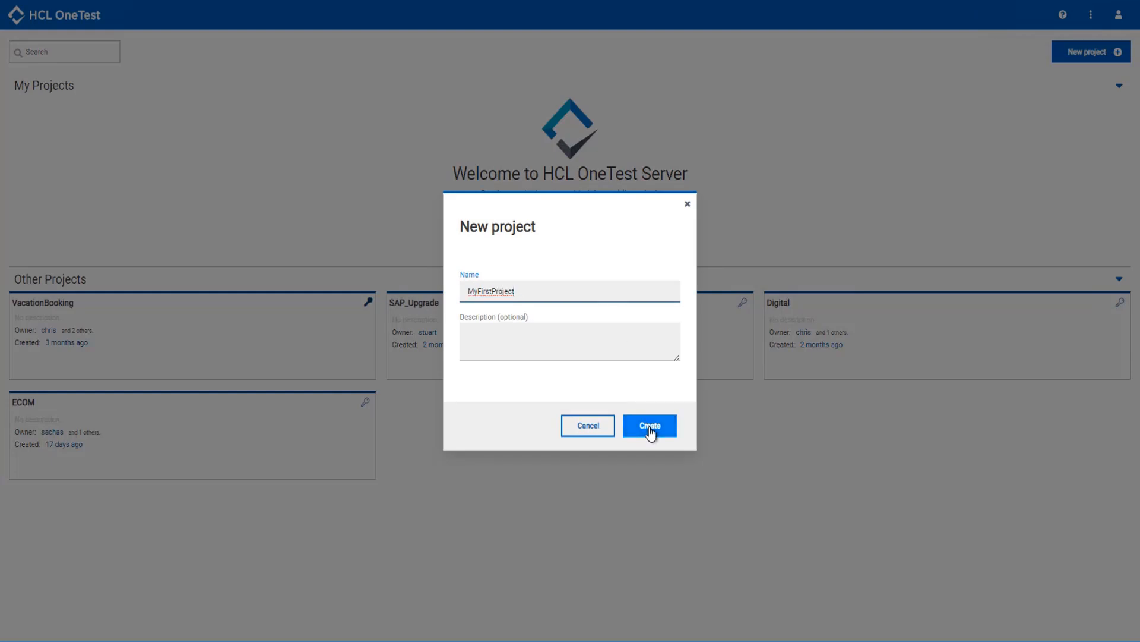
{"action": "left_click", "coordinate": [651, 426]}
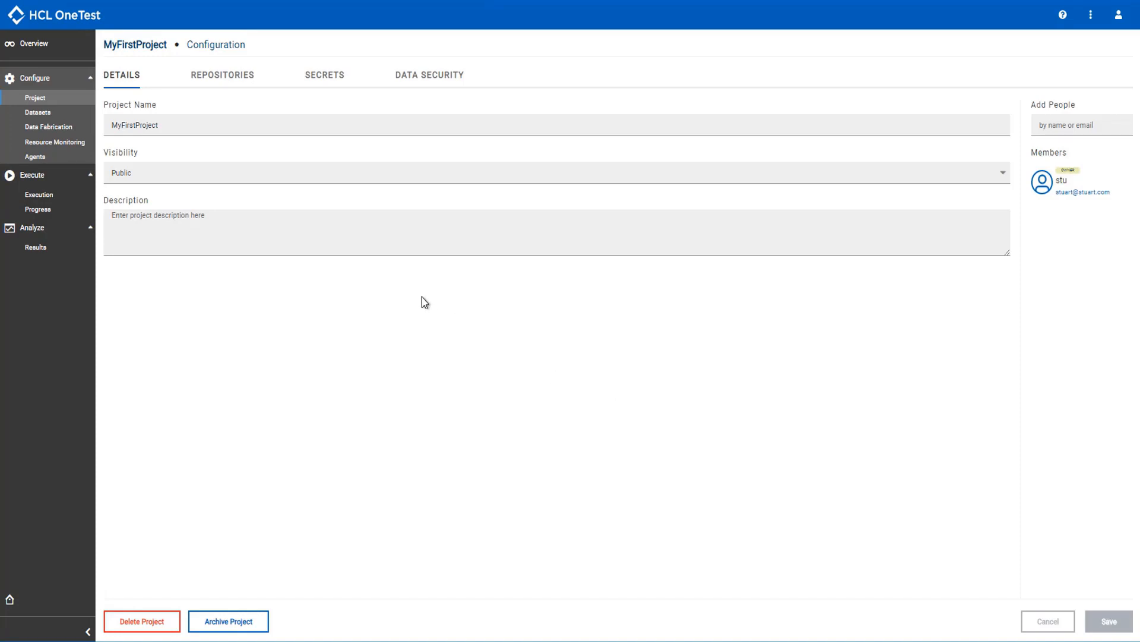
{"action": "left_click", "coordinate": [235, 77]}
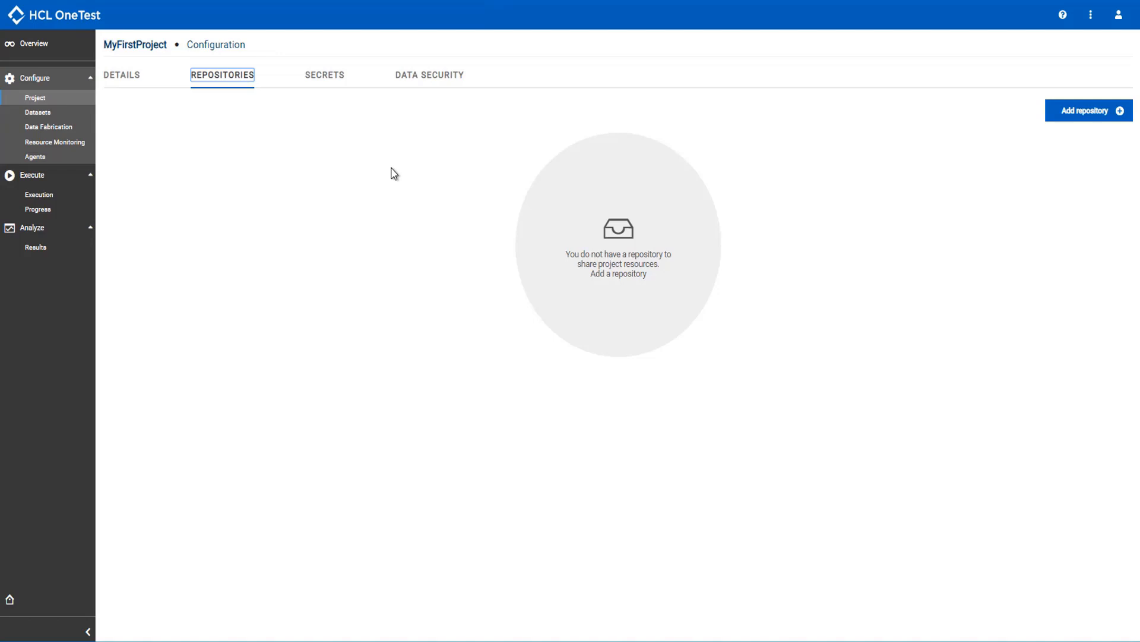
{"action": "left_click", "coordinate": [1109, 116]}
{"action": "key", "text": "ctrl+v"}
{"action": "left_click", "coordinate": [830, 360]}
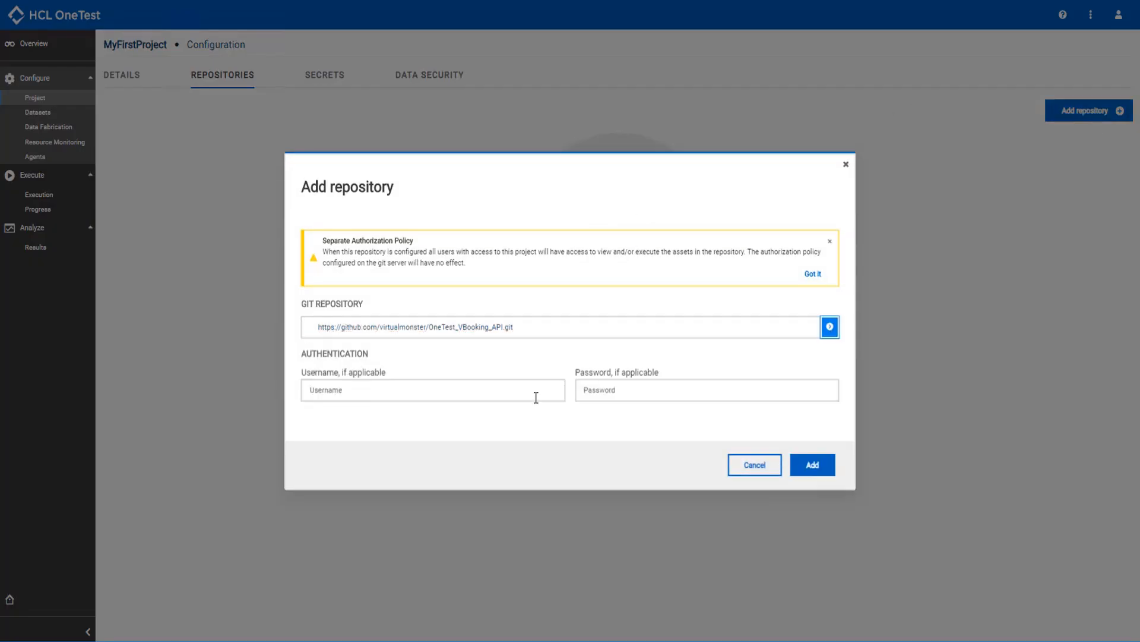
{"action": "left_click", "coordinate": [510, 397]}
{"action": "type", "text": "virtualmonster"}
{"action": "key", "text": "Tab"}
{"action": "type", "text": "••••••••"}
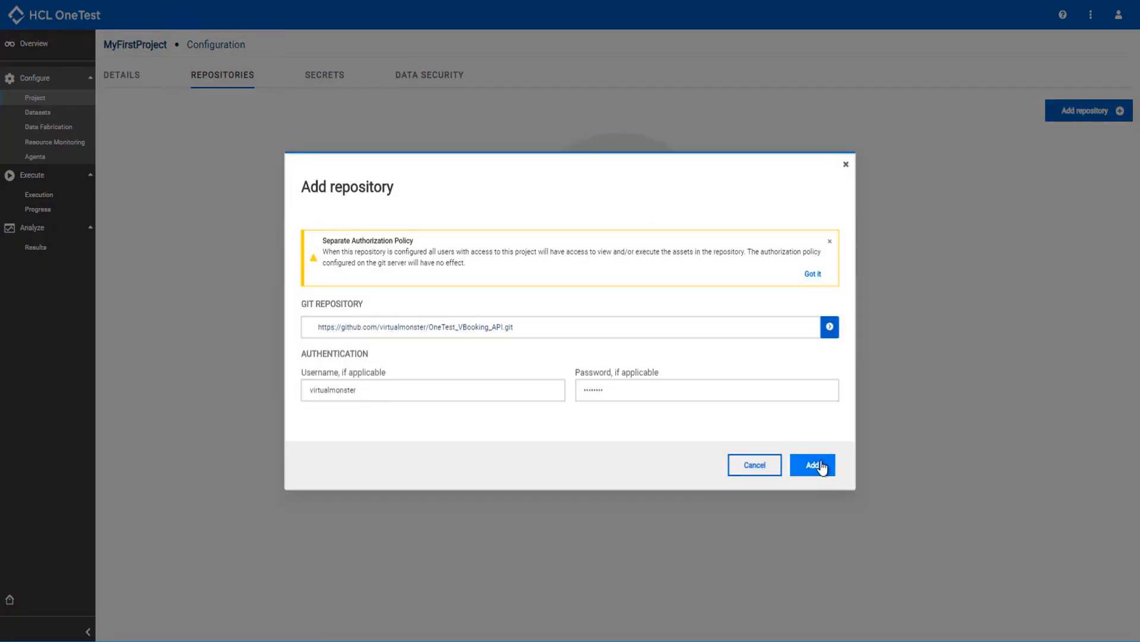
{"action": "left_click", "coordinate": [822, 467]}
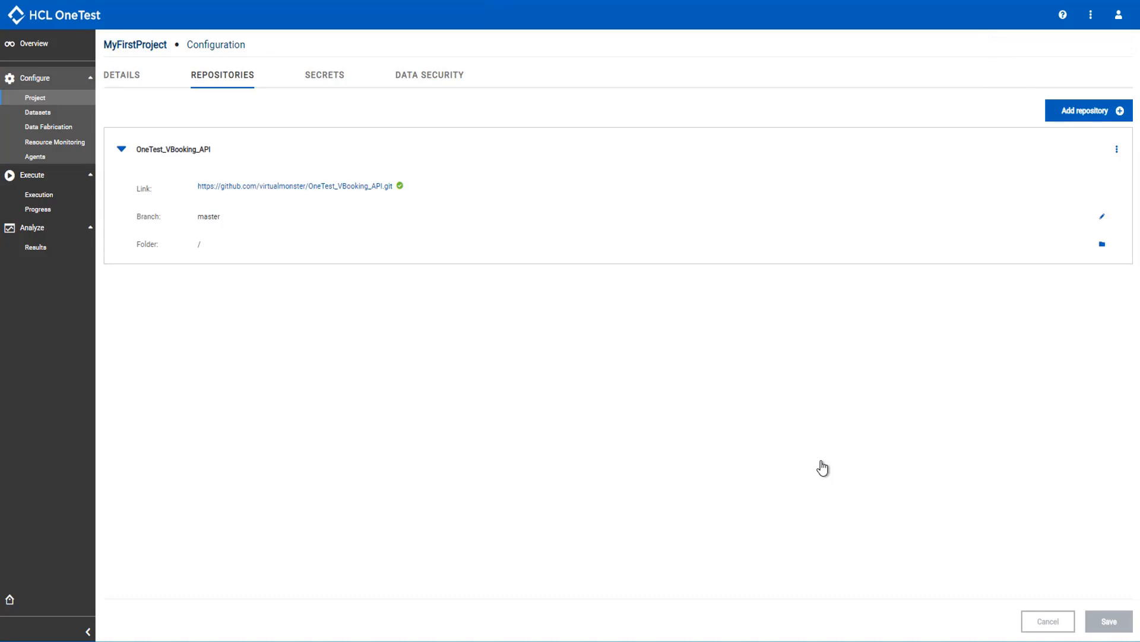
- Inspect the repository's folder choices without selecting one, and review the test asset summary in the project overview
{"action": "left_click", "coordinate": [1102, 245]}
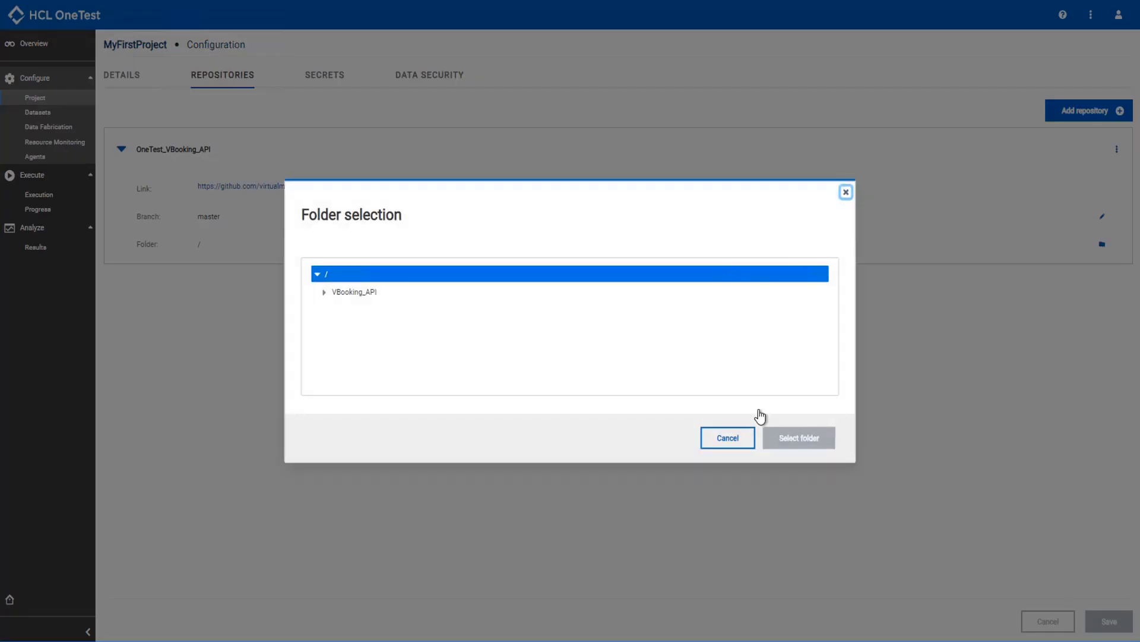
{"action": "left_click", "coordinate": [737, 440]}
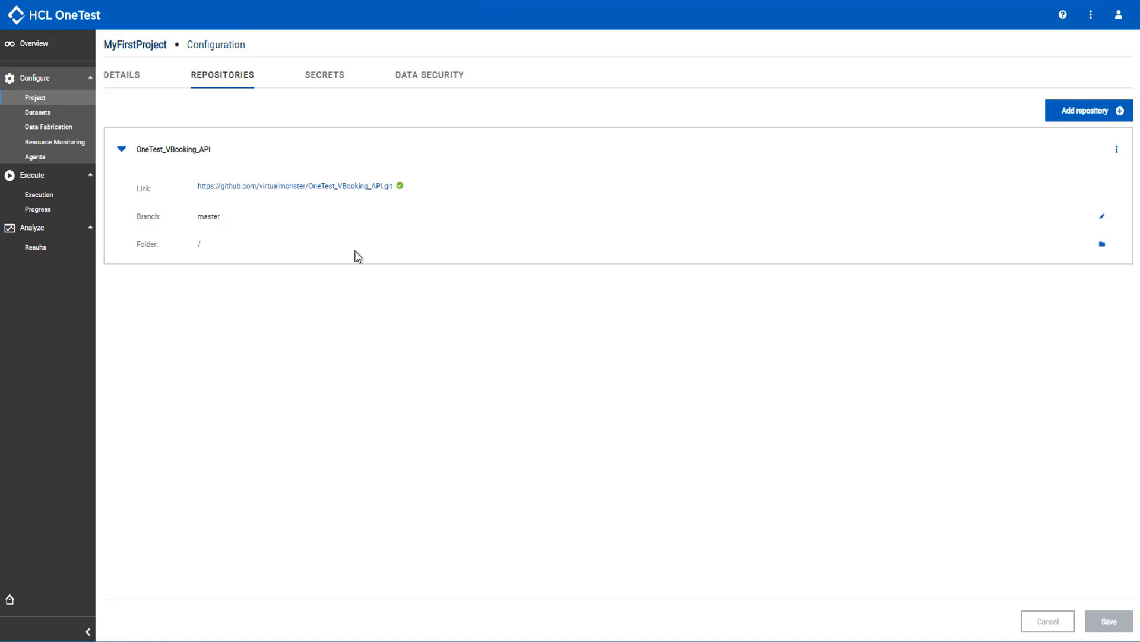
{"action": "left_click", "coordinate": [40, 47]}
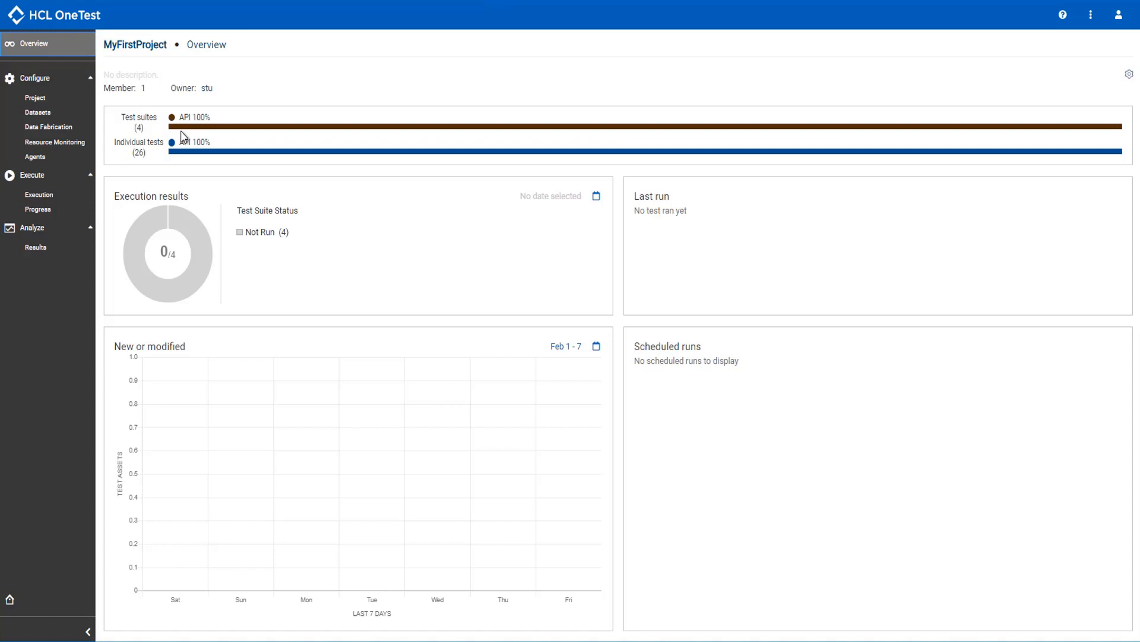
- Execute the HotelBookingServices test suite immediately in environment ENV_1 with the label MyFirstRun
{"action": "left_click", "coordinate": [45, 198]}
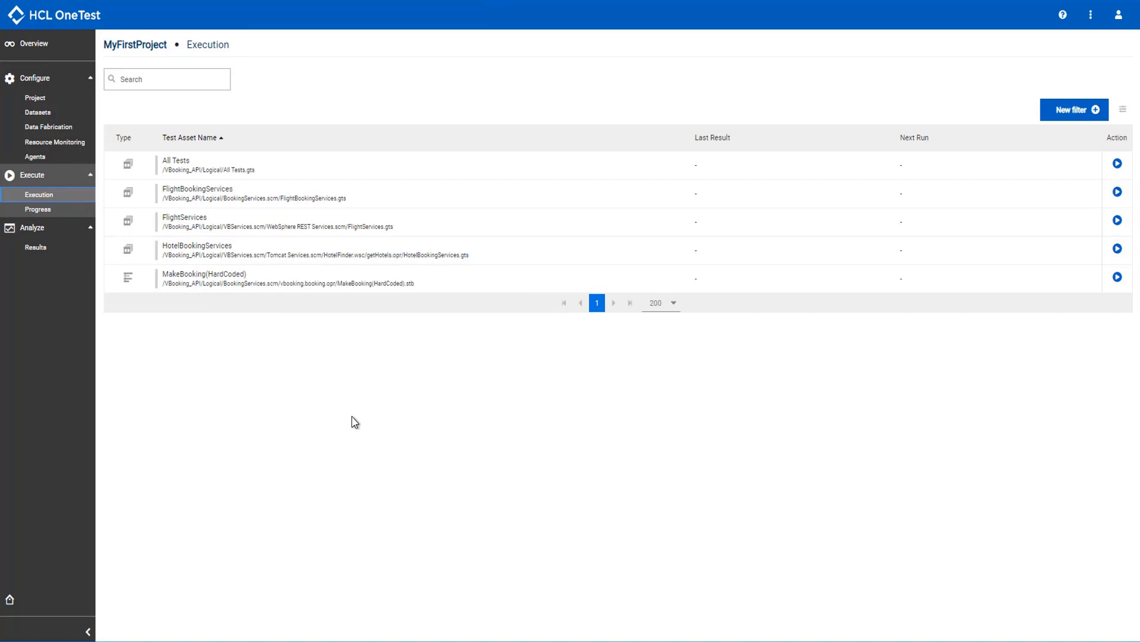
{"action": "left_click", "coordinate": [927, 280]}
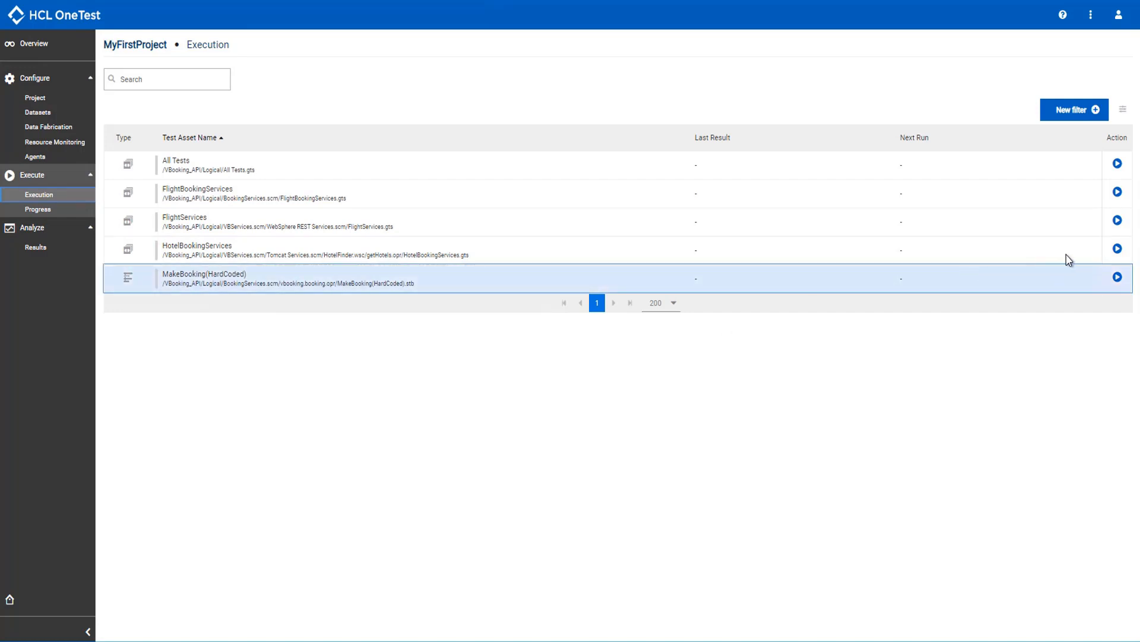
{"action": "left_click", "coordinate": [1117, 249]}
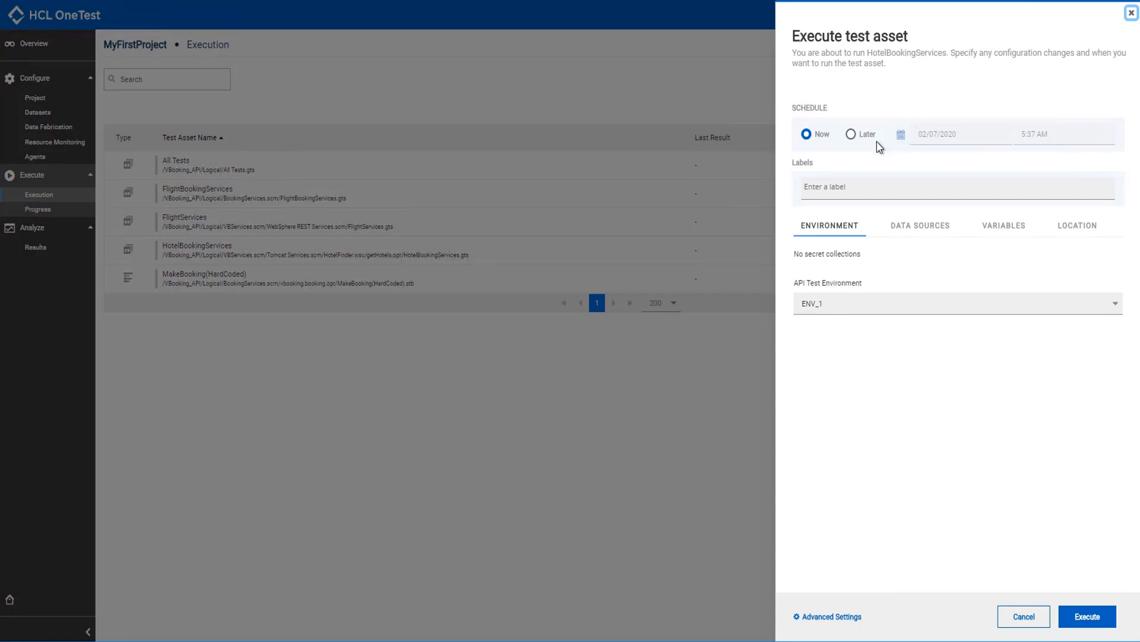
{"action": "left_click", "coordinate": [860, 191]}
{"action": "type", "text": "MyFirstRun"}
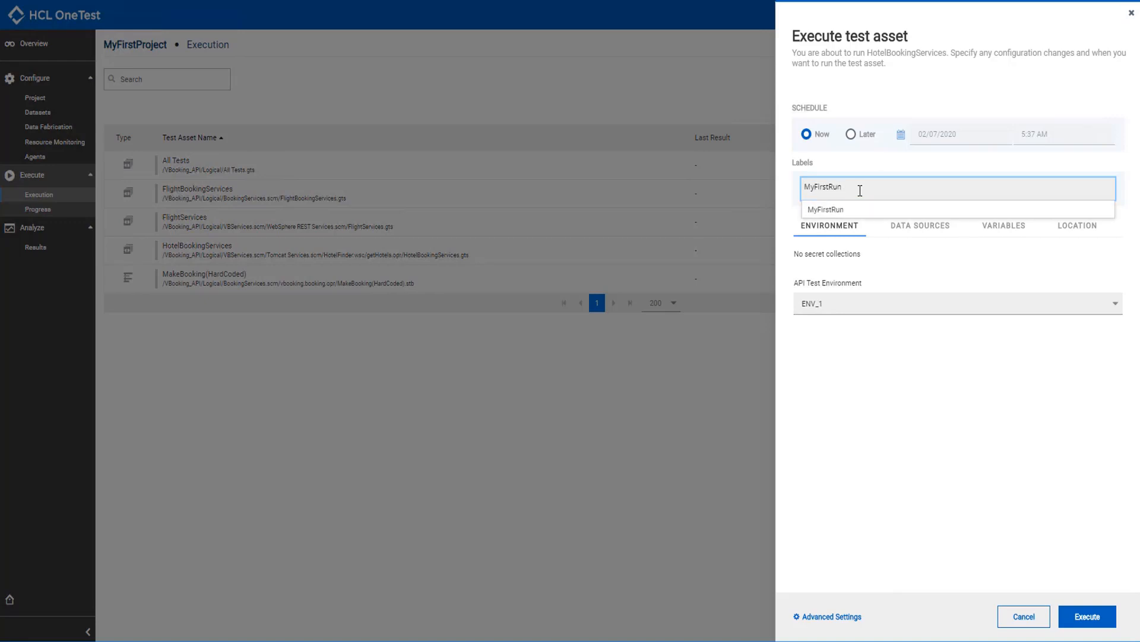
{"action": "left_click", "coordinate": [838, 209]}
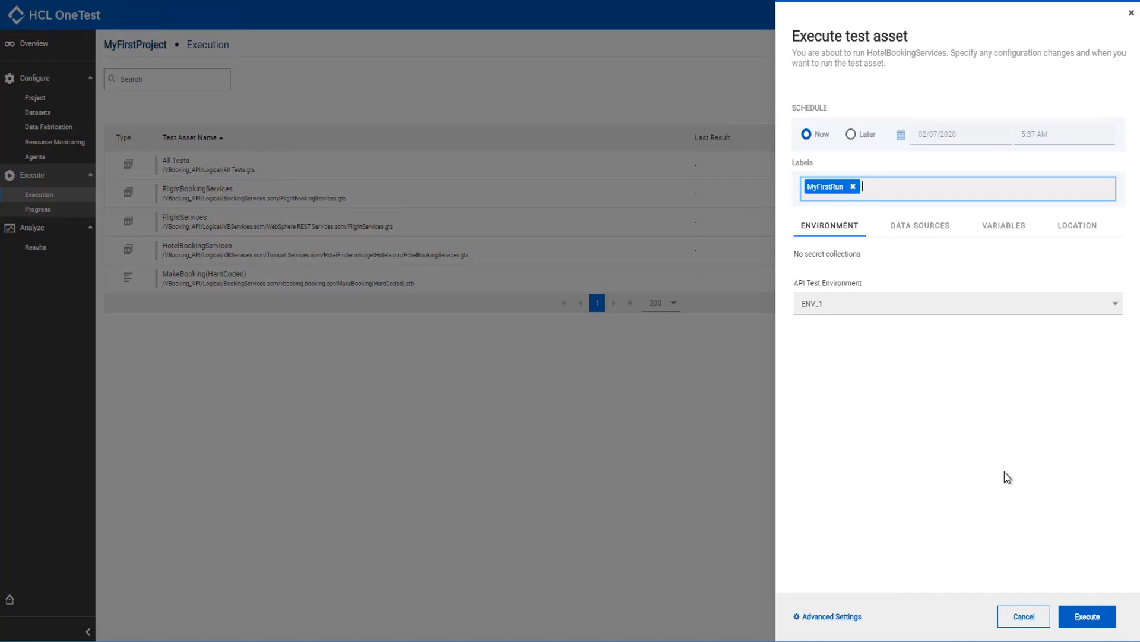
{"action": "left_click", "coordinate": [1088, 618]}
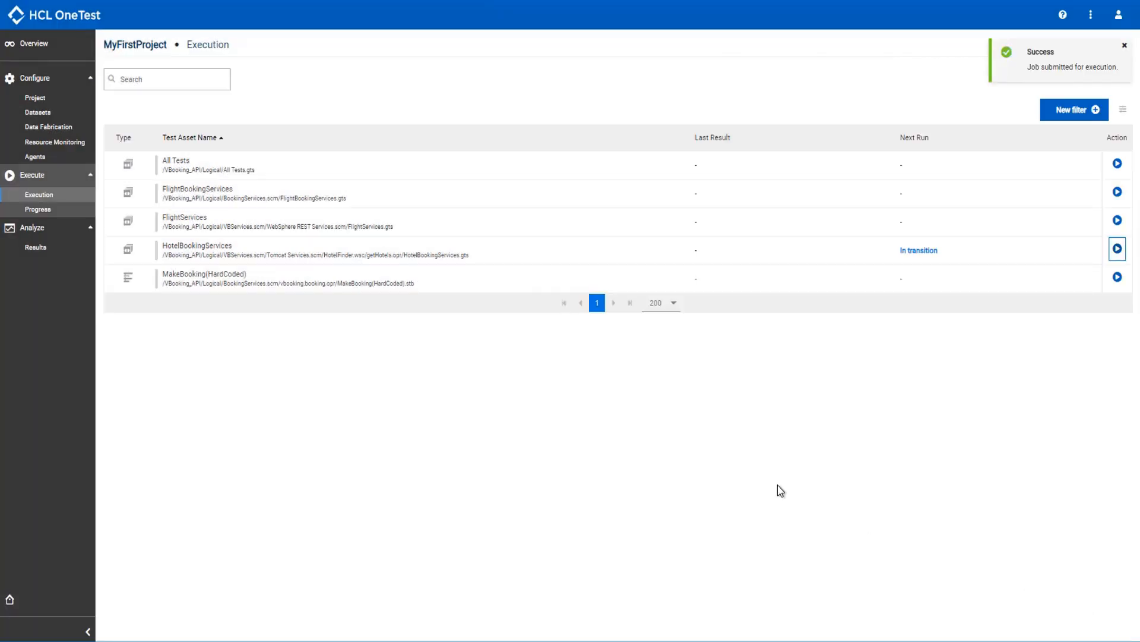
- Check the execution progress of the HotelBookingServices run and look at its available actions
{"action": "left_click", "coordinate": [284, 278]}
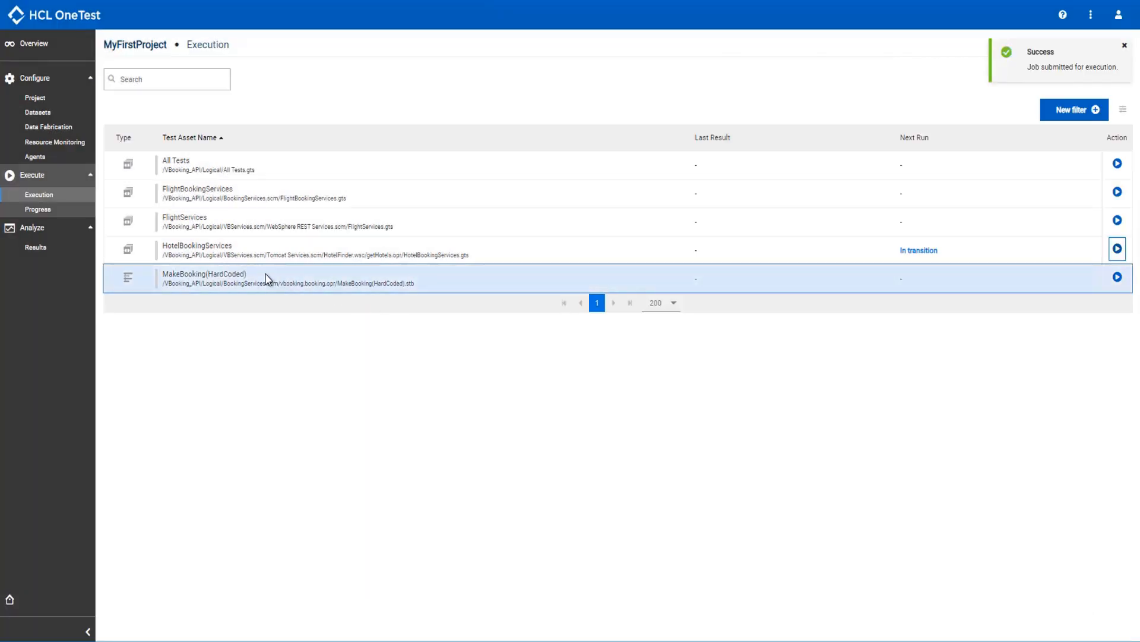
{"action": "left_click", "coordinate": [53, 213]}
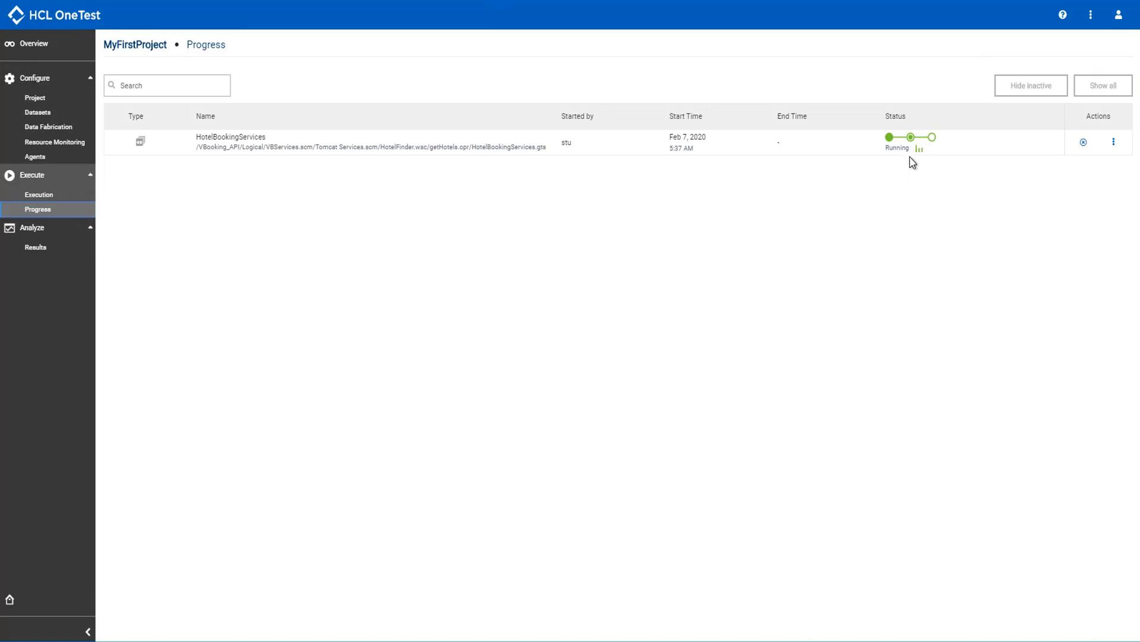
{"action": "left_click", "coordinate": [1112, 144]}
{"action": "left_click", "coordinate": [1051, 146]}
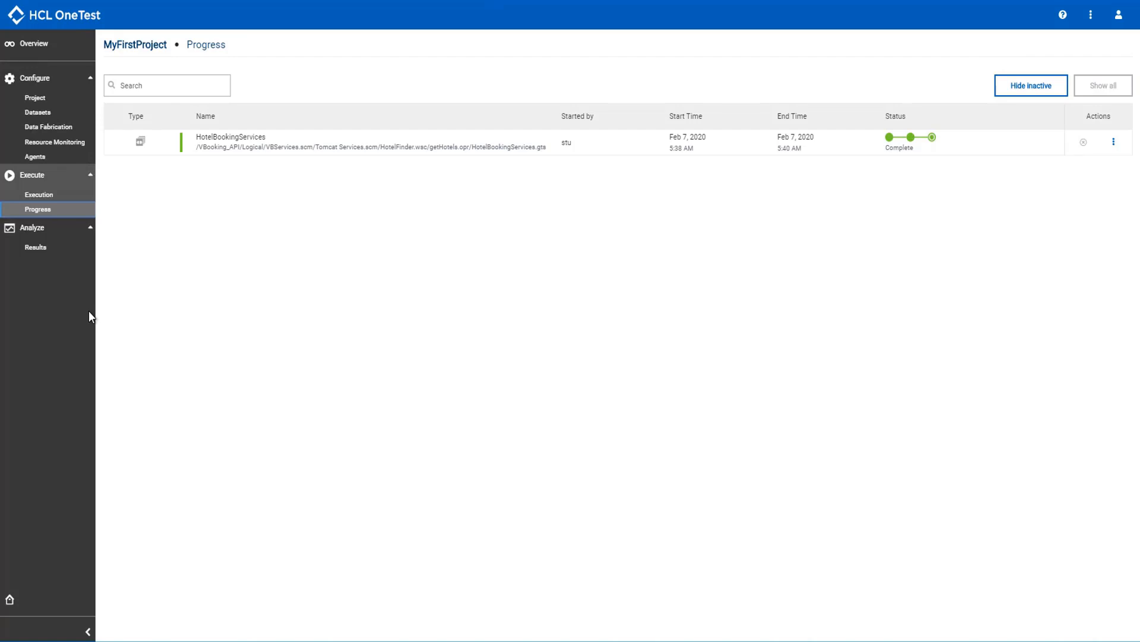
- Examine the functional report from the HotelBookingServices run's results, and return to the project overview to review the execution status
{"action": "left_click", "coordinate": [44, 247]}
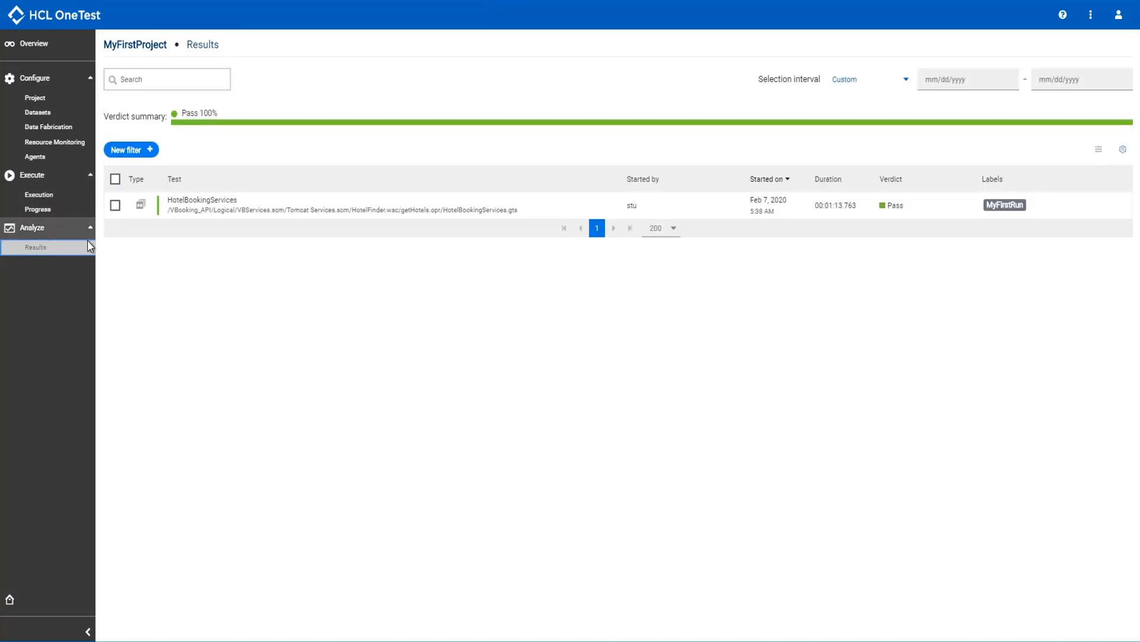
{"action": "left_click", "coordinate": [197, 202]}
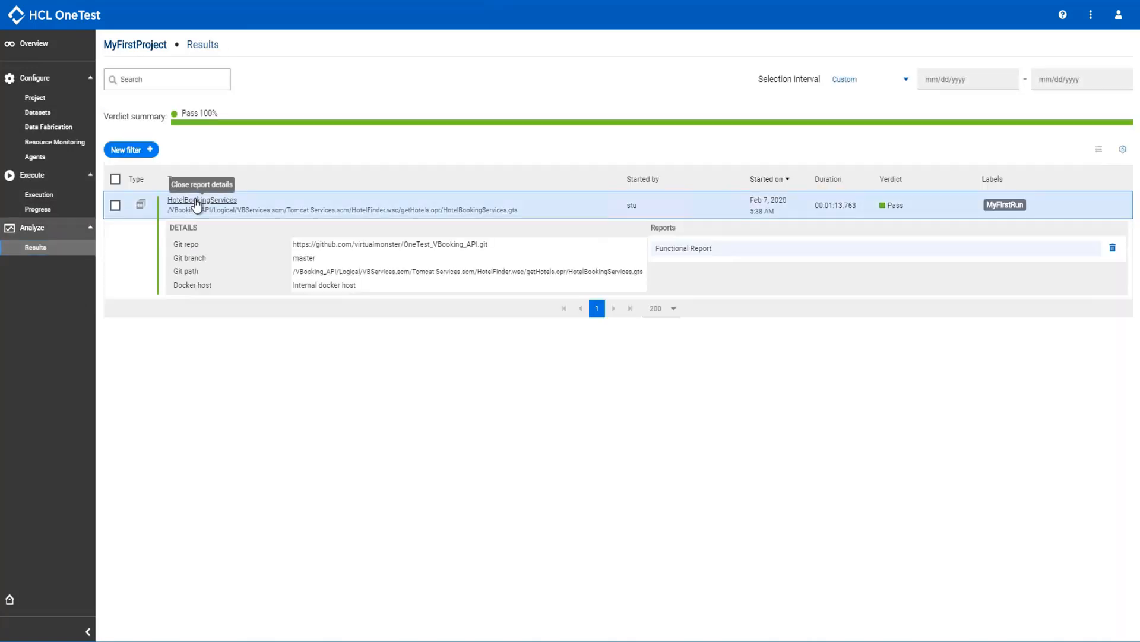
{"action": "left_click", "coordinate": [678, 254]}
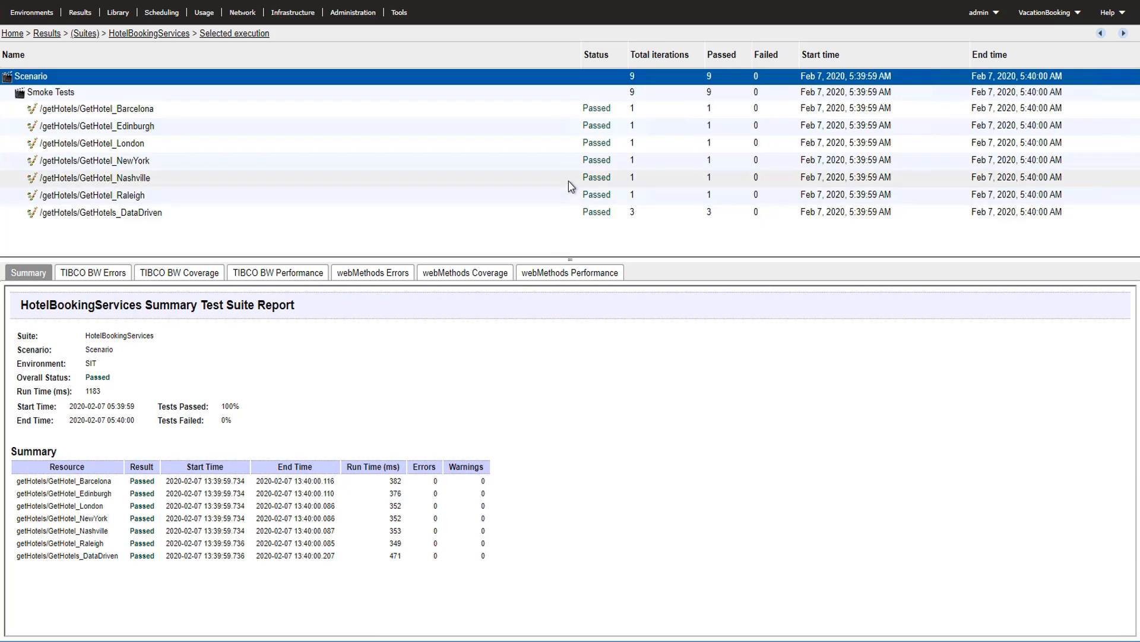
{"action": "left_click", "coordinate": [569, 181]}
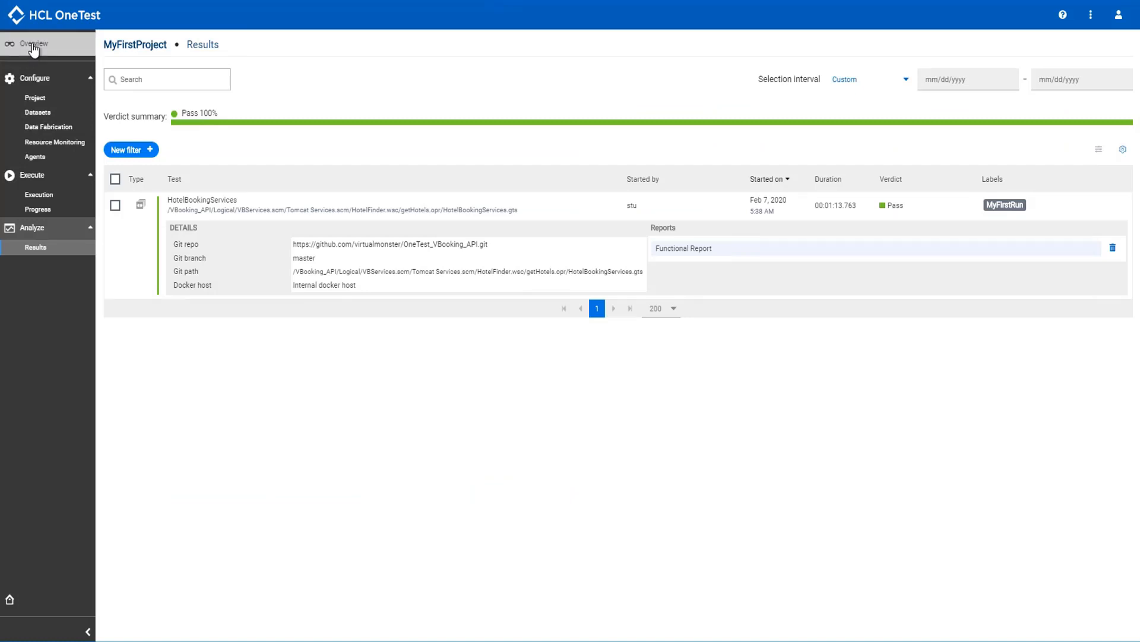
{"action": "left_click", "coordinate": [32, 46]}
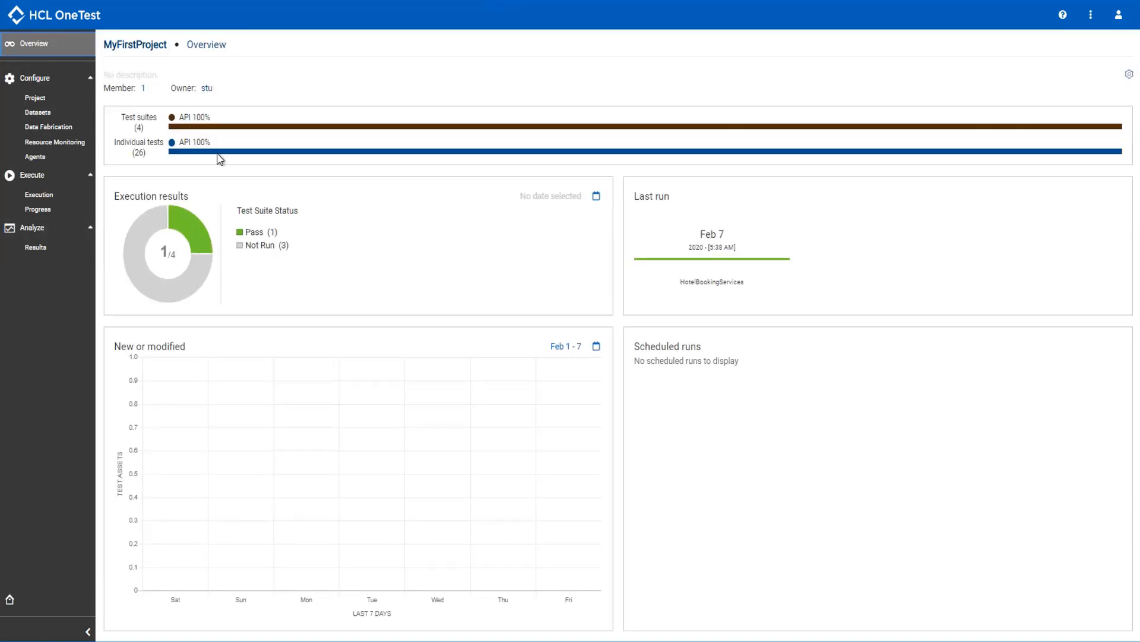